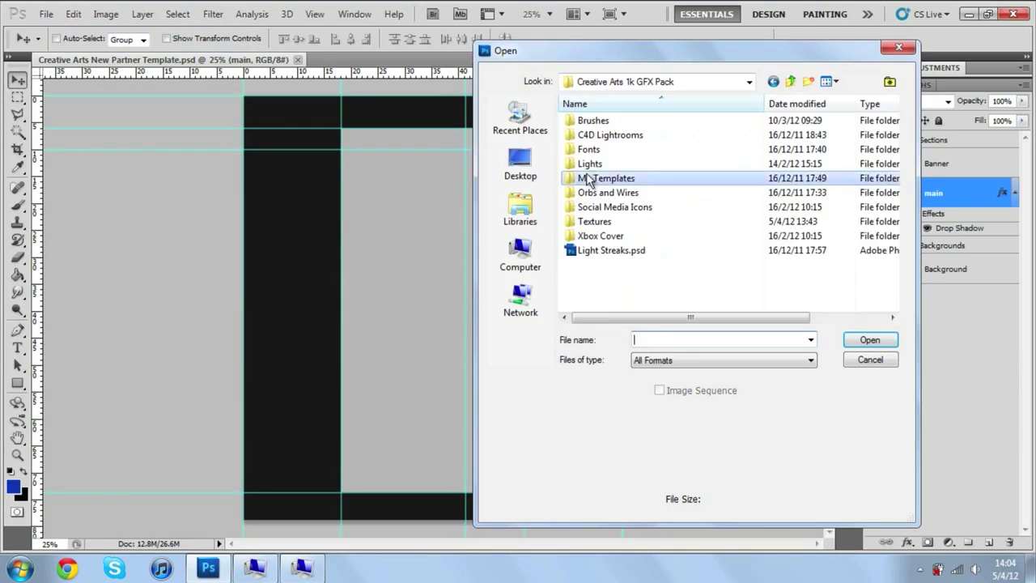
Open the nebula image from the Epic Texture Collection and position it in the left column.
key(BackSpace)
double_click(688, 141)
scroll(728, 210, down, 5)
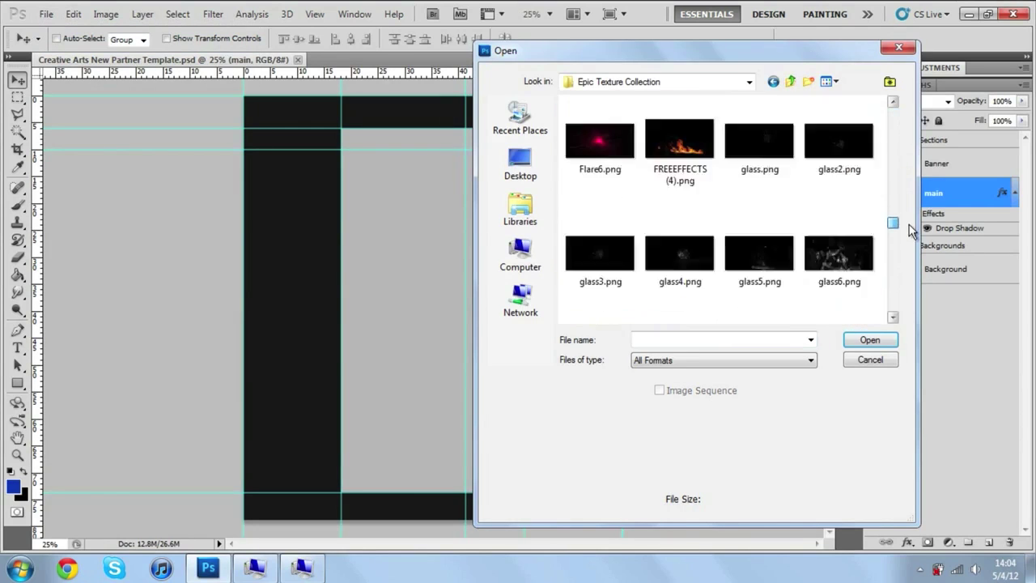
scroll(598, 162, down, 5)
double_click(597, 129)
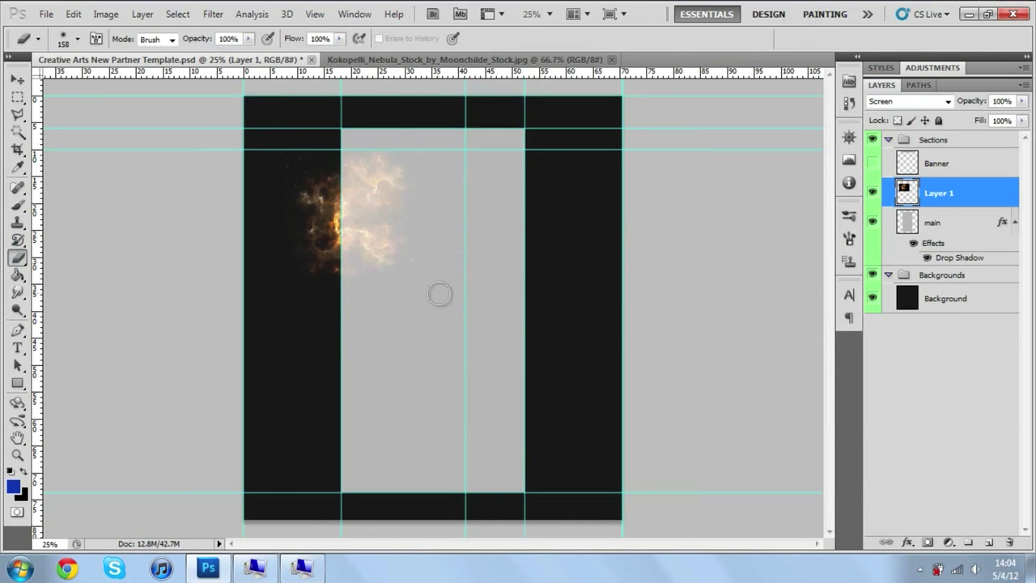
key(v)
drag(329, 226, 330, 202)
Duplicate the nebula layer and flip the copy horizontally onto the right column.
key(ctrl+j)
click(73, 14)
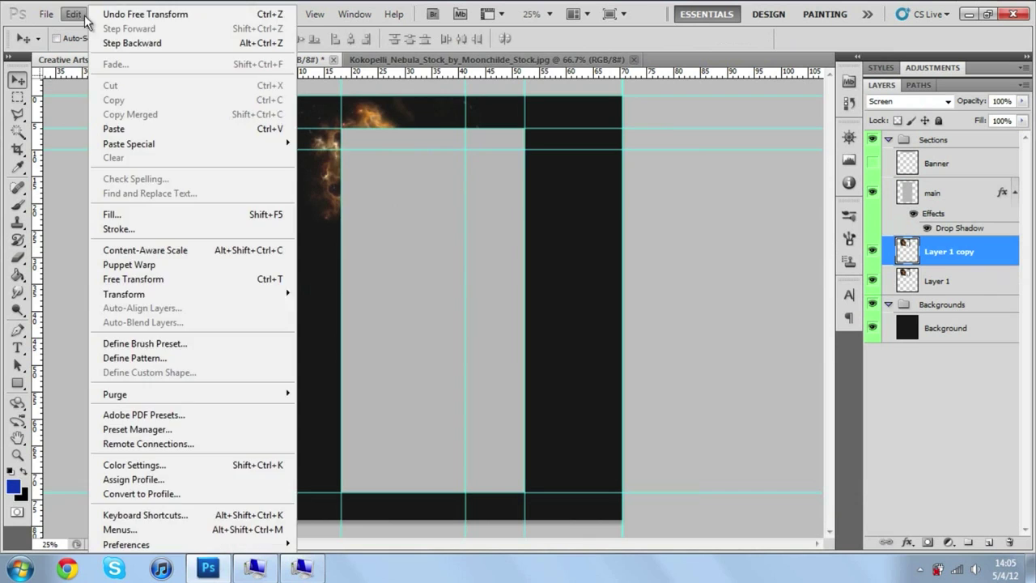
click(138, 294)
click(46, 14)
Desaturate the nebula with Black & White, then add a blue-to-black Gradient Map in Overlay mode.
key(ctrl+alt+shift+b)
click(105, 14)
click(985, 173)
click(966, 173)
key(shift+alt+o)
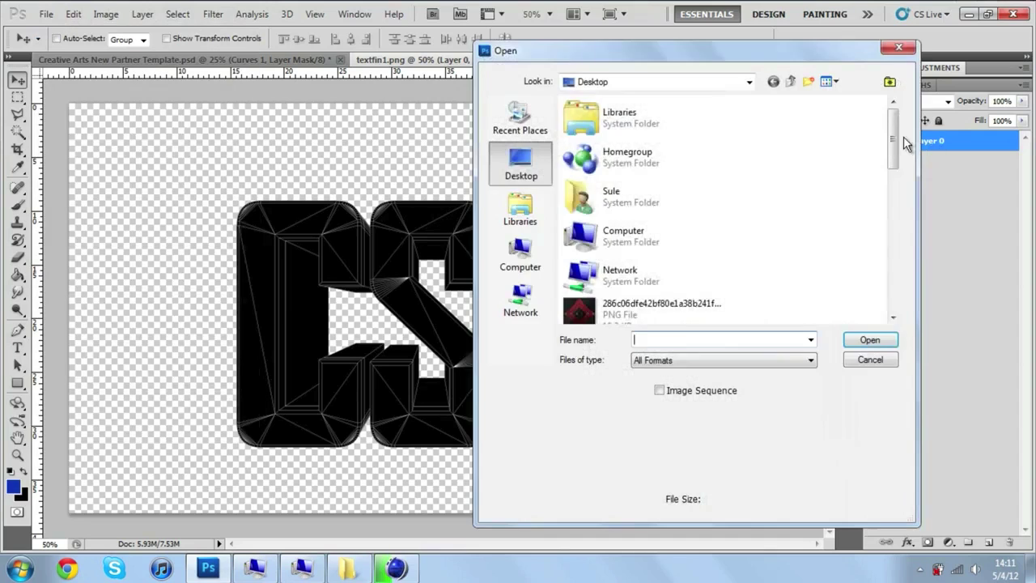
Scroll the file list down to reach the textfin1.png and textfin.png renders.
scroll(751, 240, down, 10)
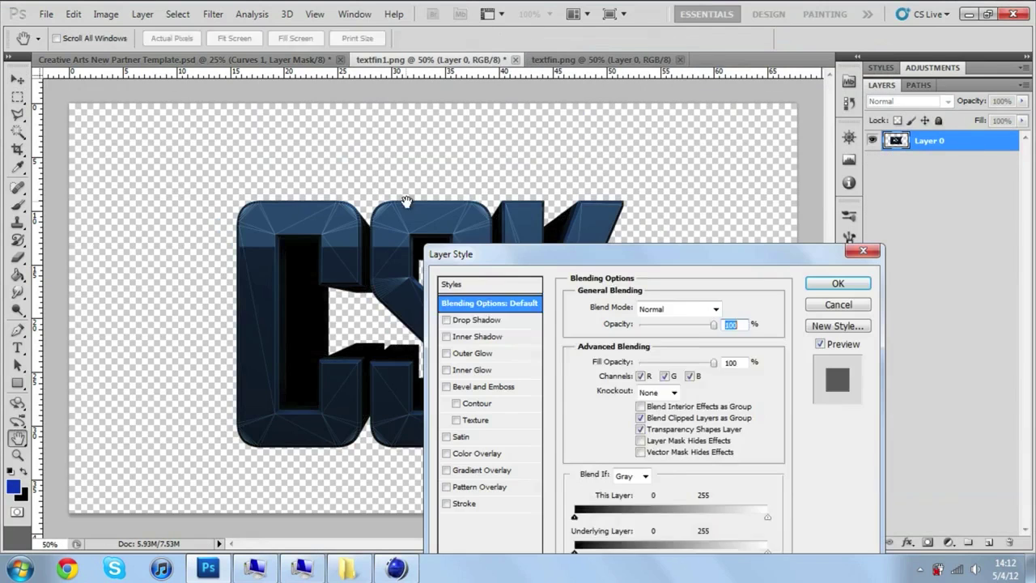
Give the CSK lettering a Drop Shadow, Outer Glow and Overlay-mode Gradient Overlay.
click(477, 319)
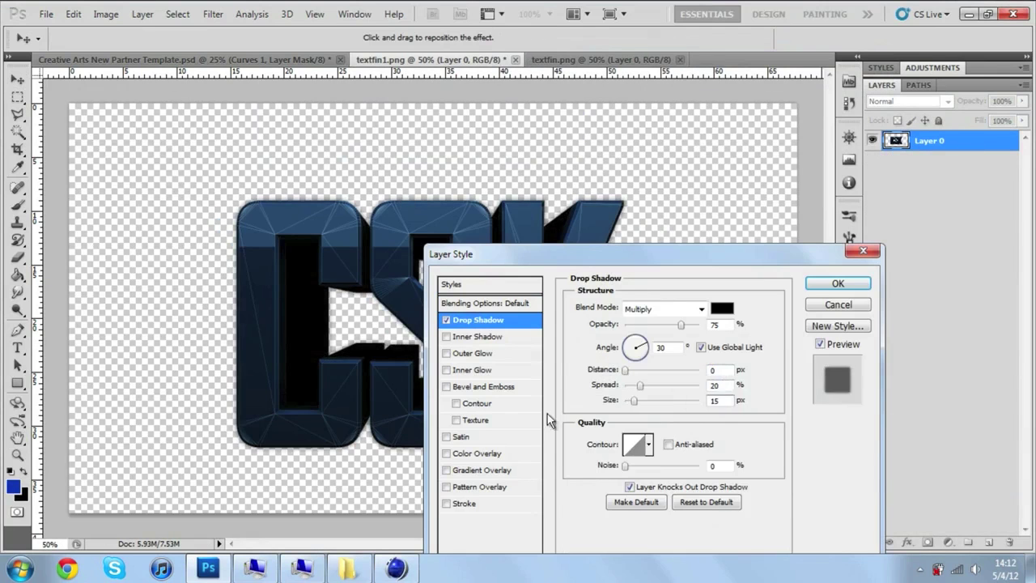
click(472, 353)
click(485, 469)
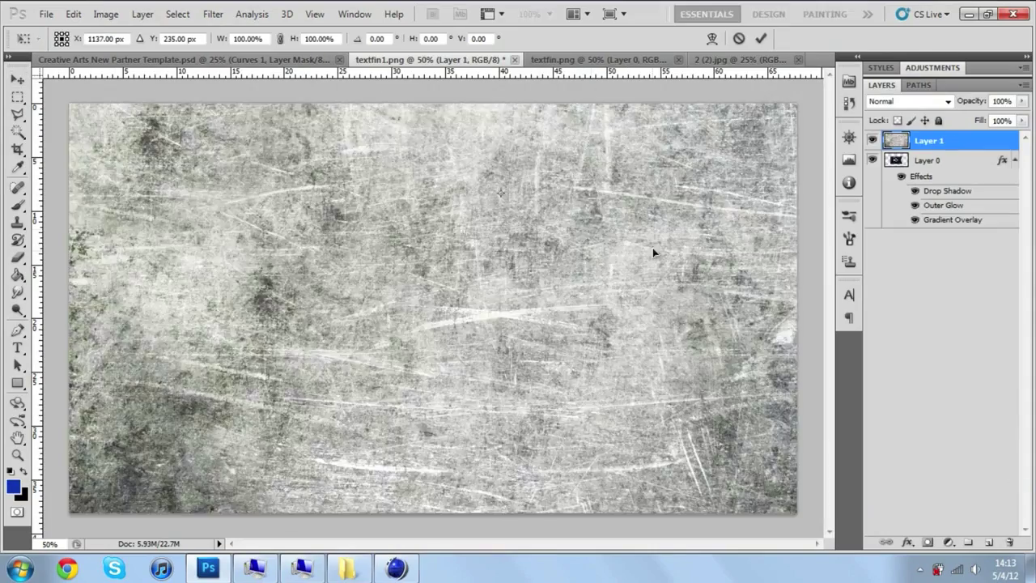
Scale the grunge texture over the CSK text, blend it in Overlay, and close textfin.png.
drag(652, 248, 601, 194)
key(Return)
key(shift+alt+o)
click(677, 59)
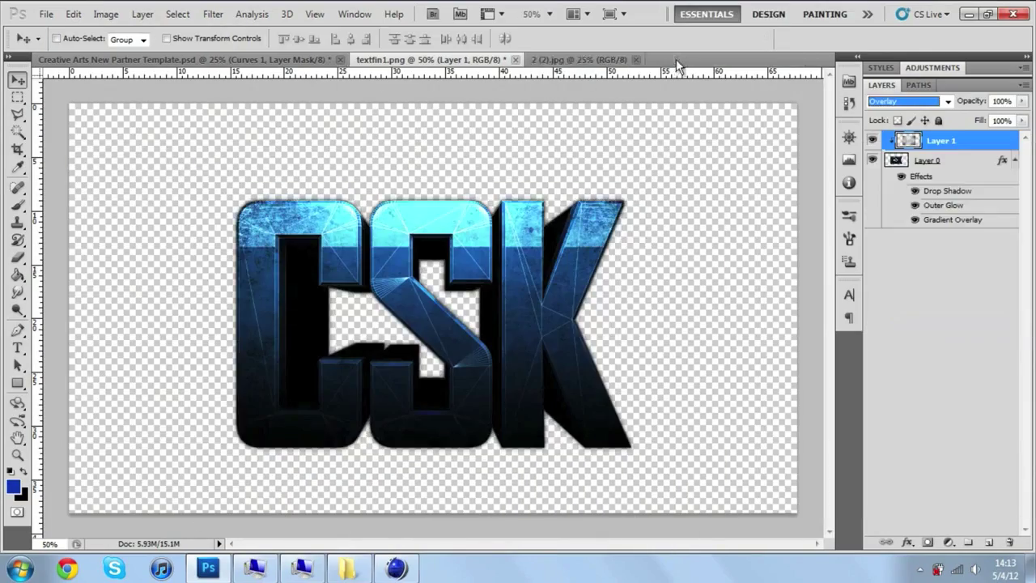
Bring the styled CSK lettering into the template and scale it to fit the top banner.
drag(910, 139, 393, 235)
key(ctrl+t)
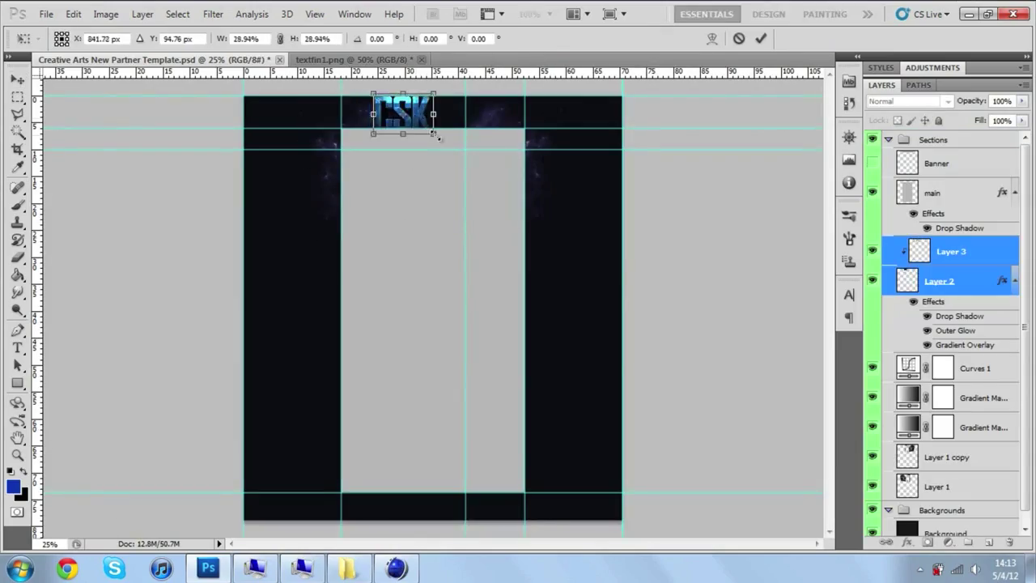
click(17, 453)
drag(431, 111, 453, 111)
click(16, 78)
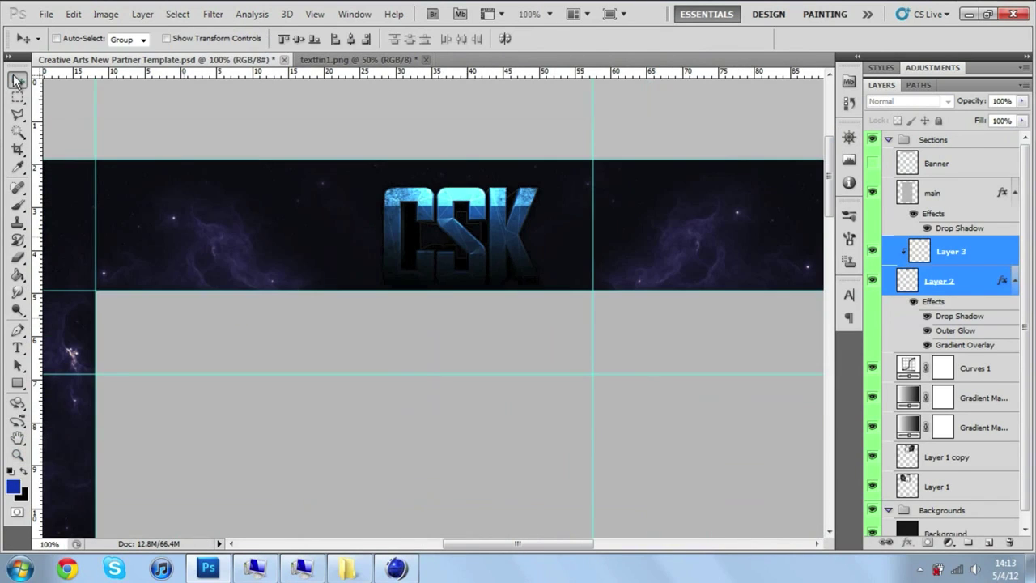
click(1014, 280)
Add the 8.jpg nebula to the template in Screen mode, below the logo.
key(ctrl+o)
double_click(656, 162)
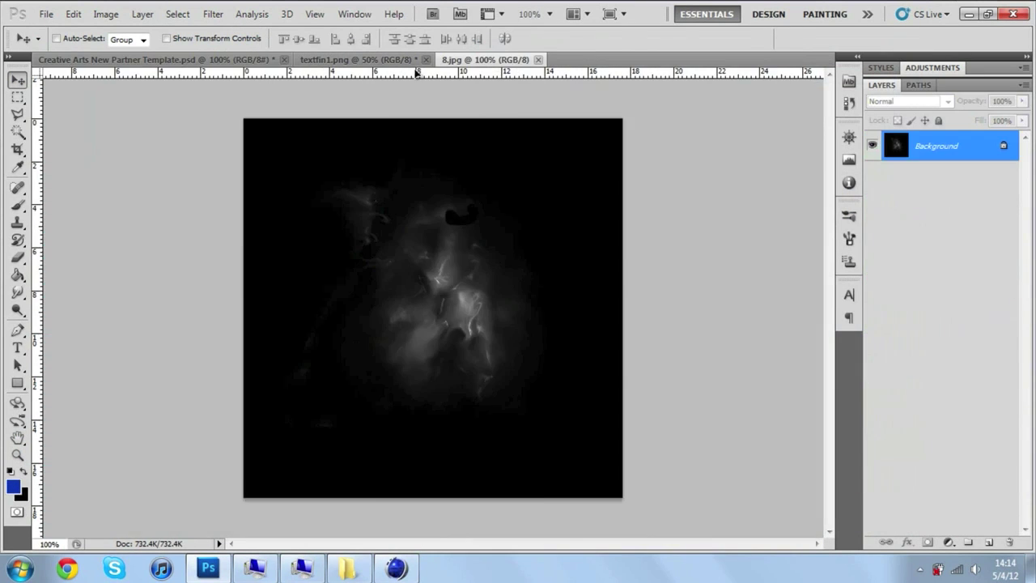
drag(936, 208, 905, 91)
click(906, 101)
click(922, 243)
drag(938, 251, 892, 400)
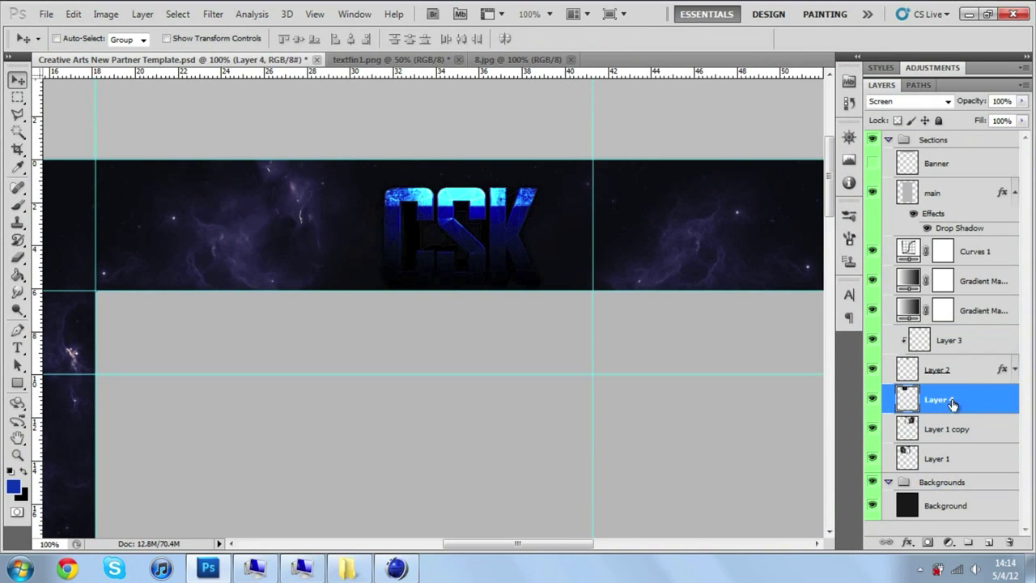
Duplicate the 8.jpg nebula layer and mirror the copy onto the right side.
click(105, 14)
key(Escape)
click(16, 453)
key(ctrl+minus)
key(ctrl+minus)
key(ctrl+minus)
key(ctrl+plus)
key(ctrl+plus)
key(ctrl+plus)
key(v)
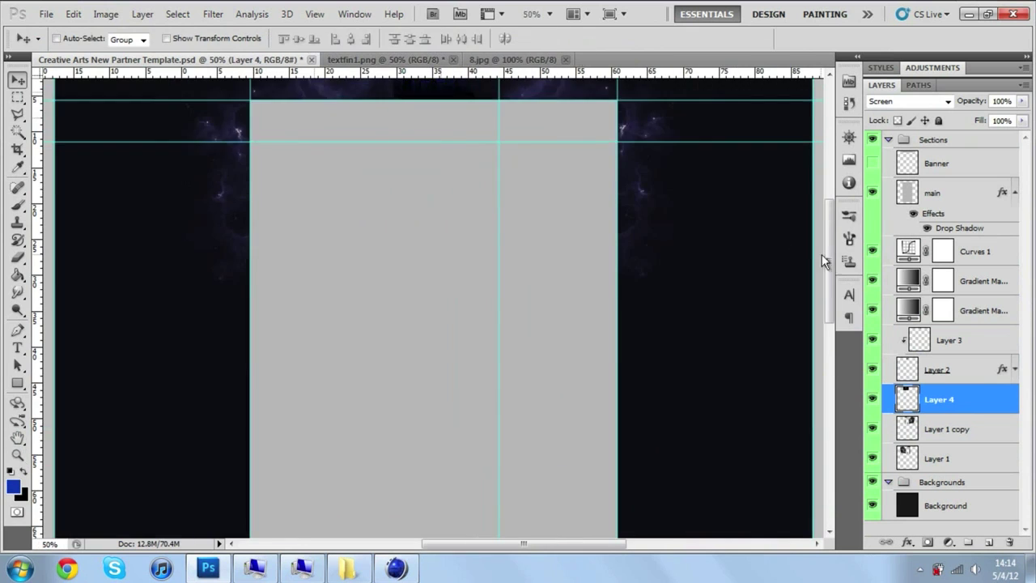
scroll(384, 203, up, 3)
key(ctrl+j)
click(73, 14)
click(490, 60)
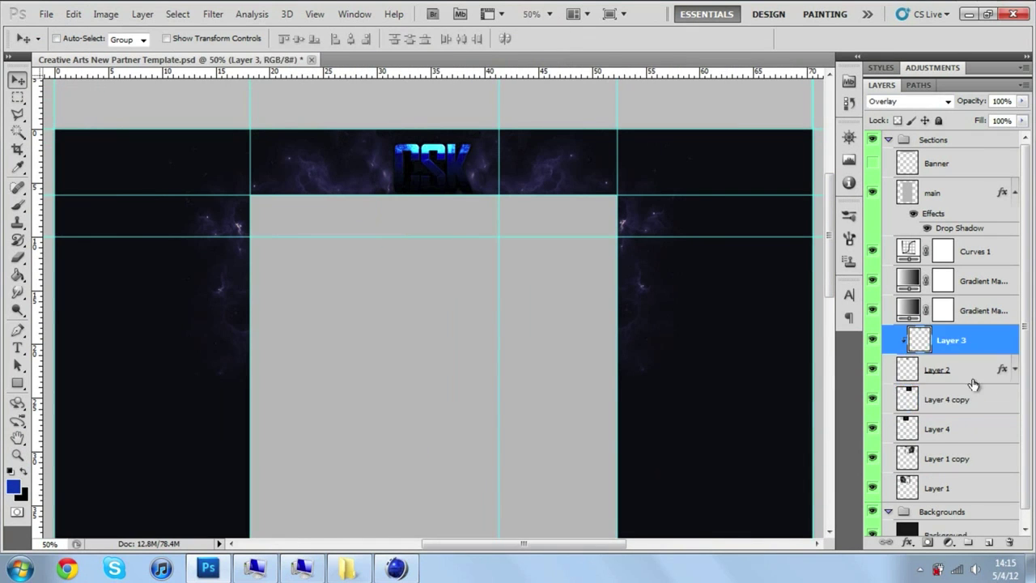
click(946, 399)
click(46, 14)
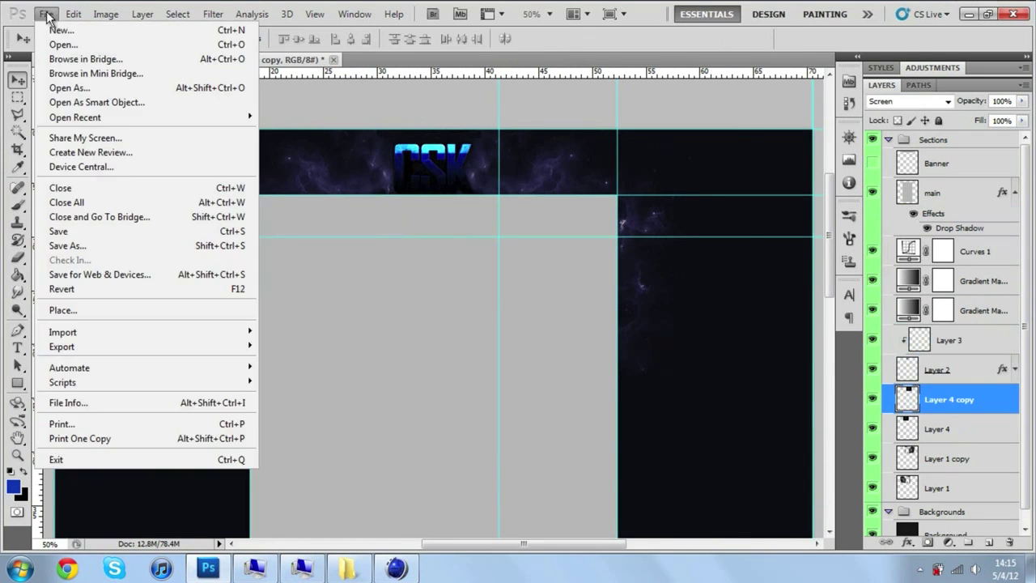
Copy the 2a7zcig.jpg starfield into the template and resize it.
click(69, 176)
key(ctrl+a)
key(ctrl+c)
click(170, 60)
key(ctrl+v)
key(ctrl+t)
click(761, 38)
Erase the starfield's edges, change its blend mode, and open the 7 (4).jpg flame image.
key(e)
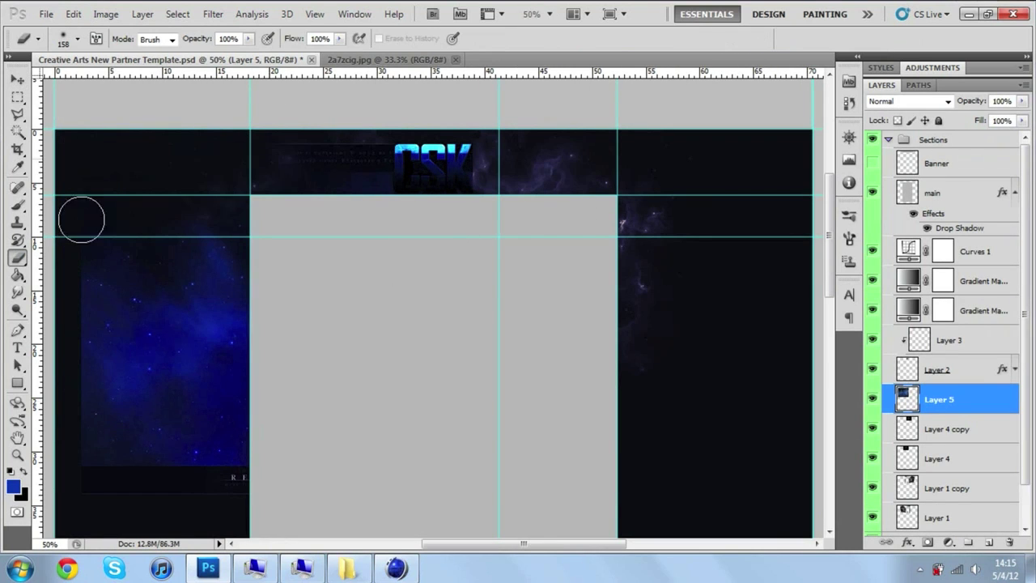
key(v)
click(908, 101)
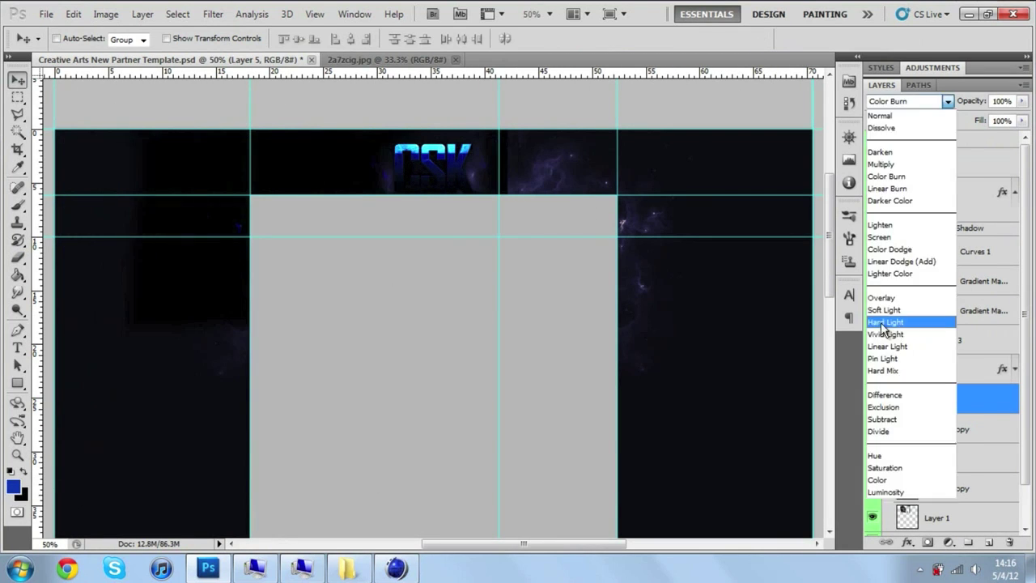
click(886, 338)
click(17, 80)
shift+click(939, 429)
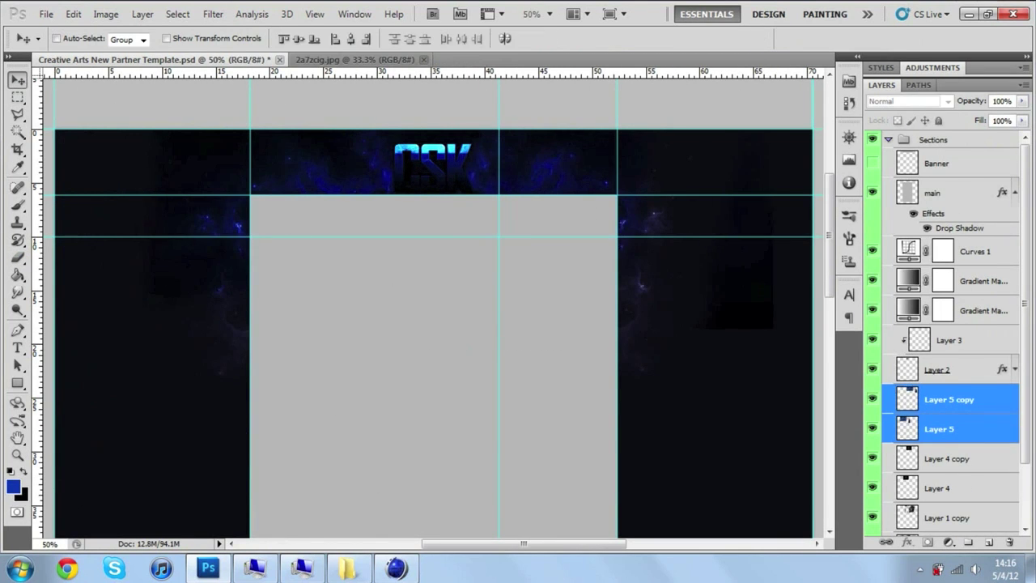
key(ctrl+o)
click(763, 250)
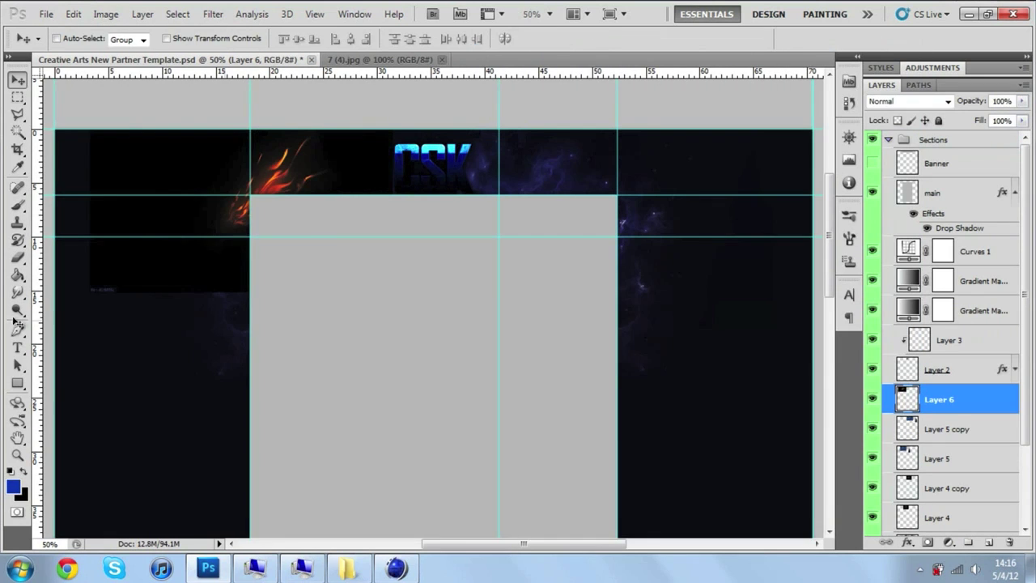
Apply a Color Overlay to the flames and add an empty layer beneath them for merging.
click(476, 453)
click(721, 305)
click(1010, 233)
click(838, 284)
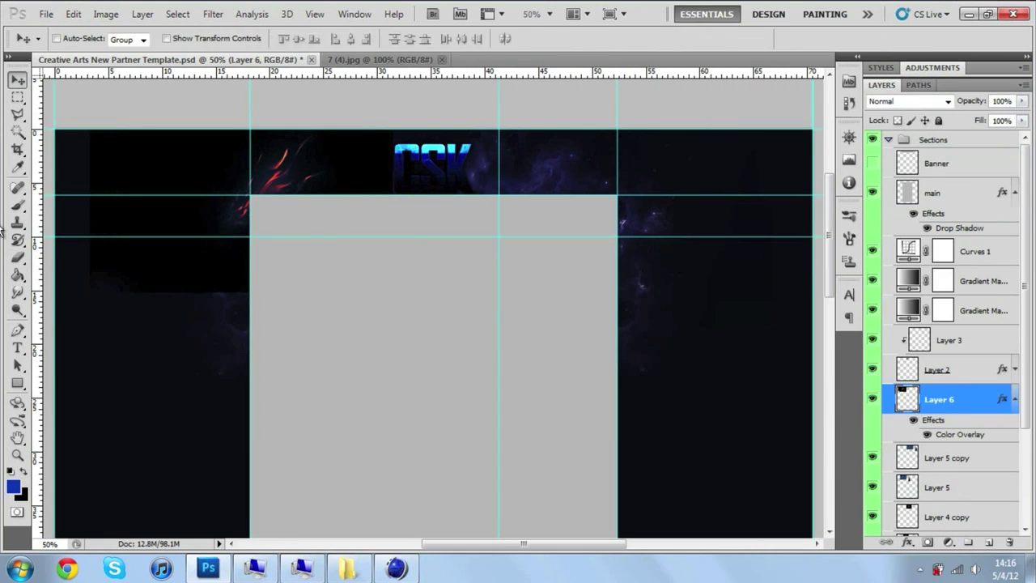
click(511, 222)
key(b)
key(d)
key(ctrl+shift+alt+n)
key(v)
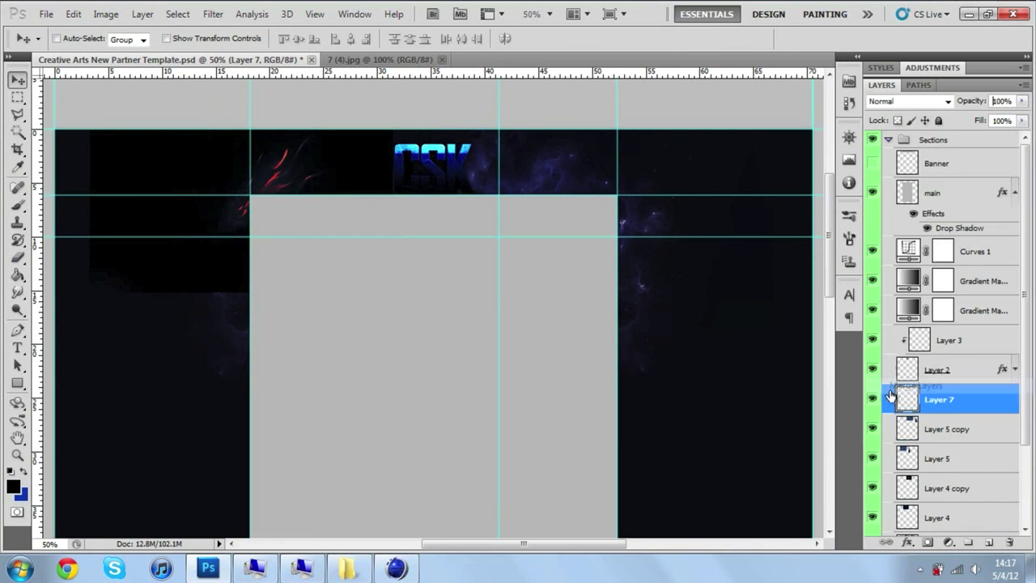
Merge the flame layers, recolour them with a #1f8fed Color Overlay, and add Curves.
right_click(949, 399)
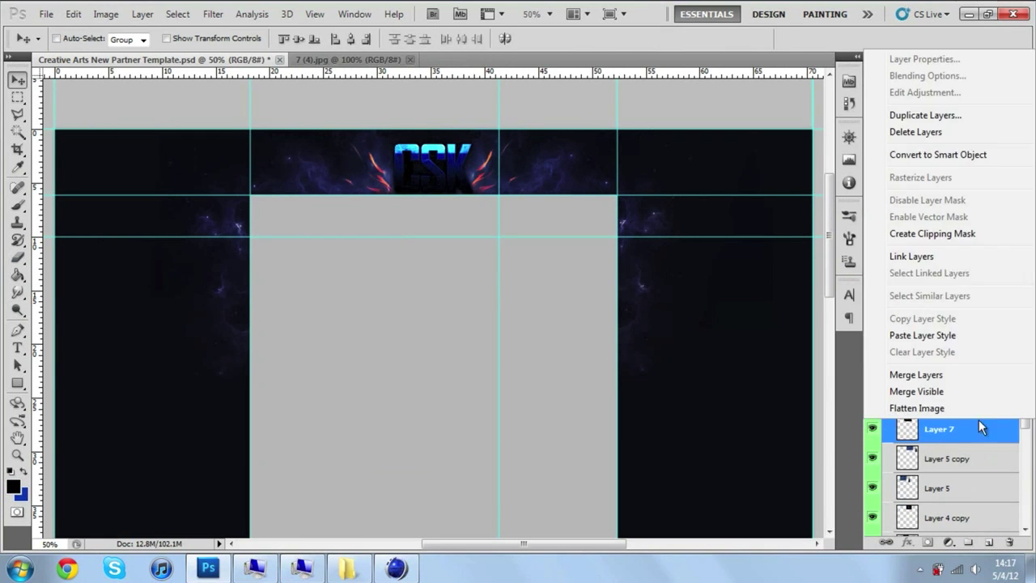
click(975, 432)
double_click(979, 399)
click(476, 453)
click(724, 308)
click(870, 330)
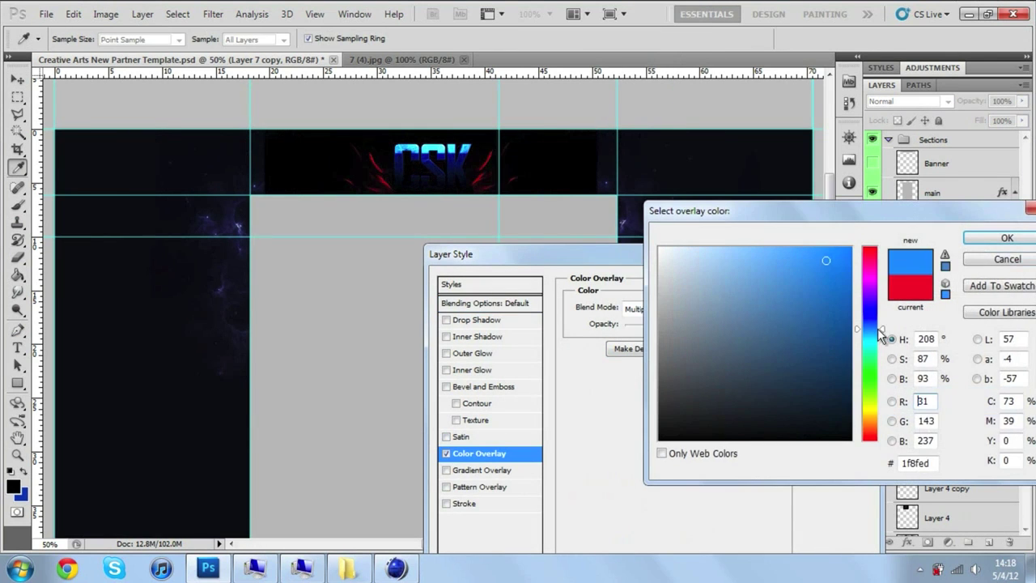
click(1007, 237)
click(838, 290)
click(907, 101)
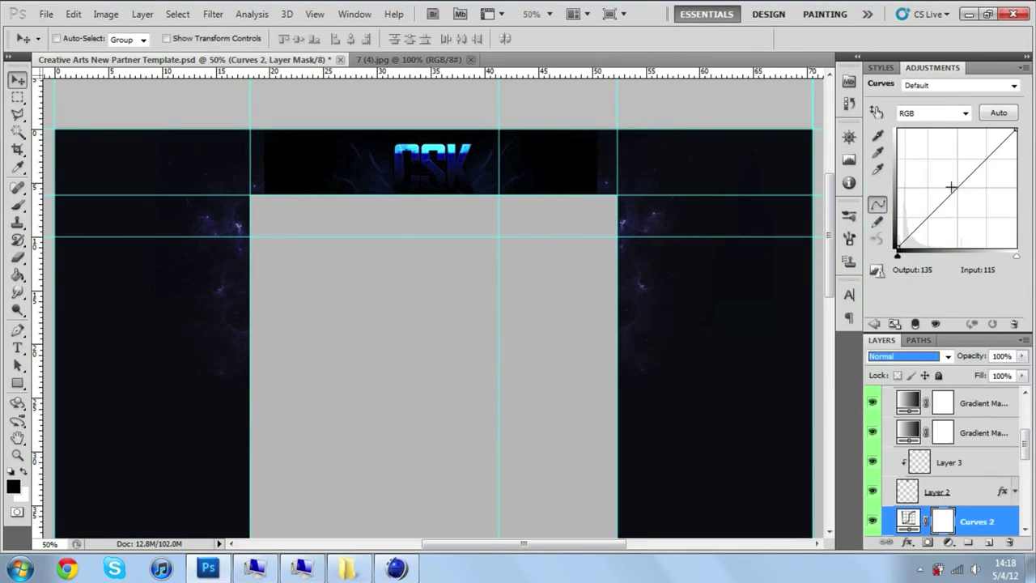
Merge the Curves into the flame layer and tint the flame glow with a blue Photo Filter.
right_click(976, 521)
shift+click(954, 363)
right_click(955, 363)
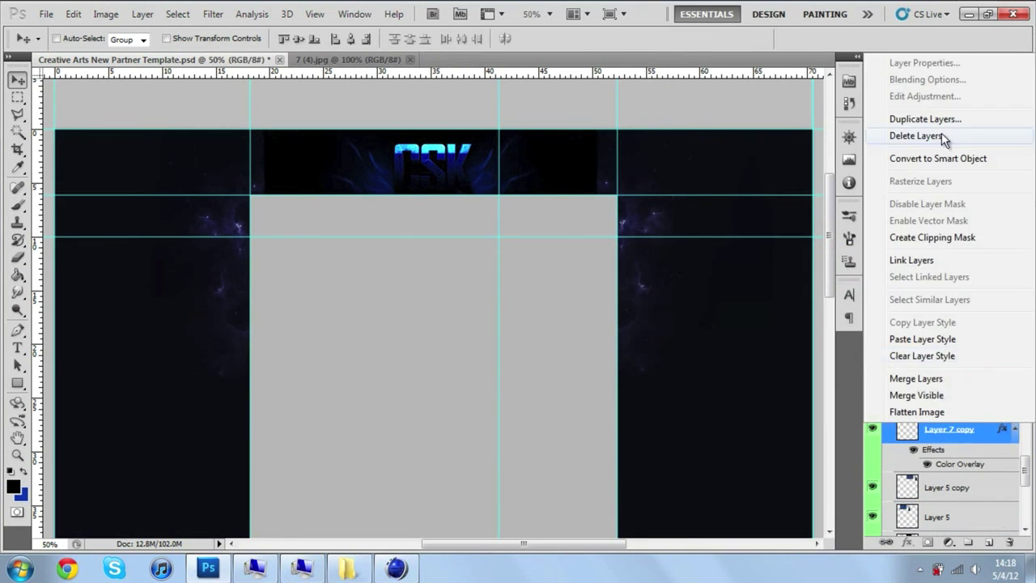
click(938, 416)
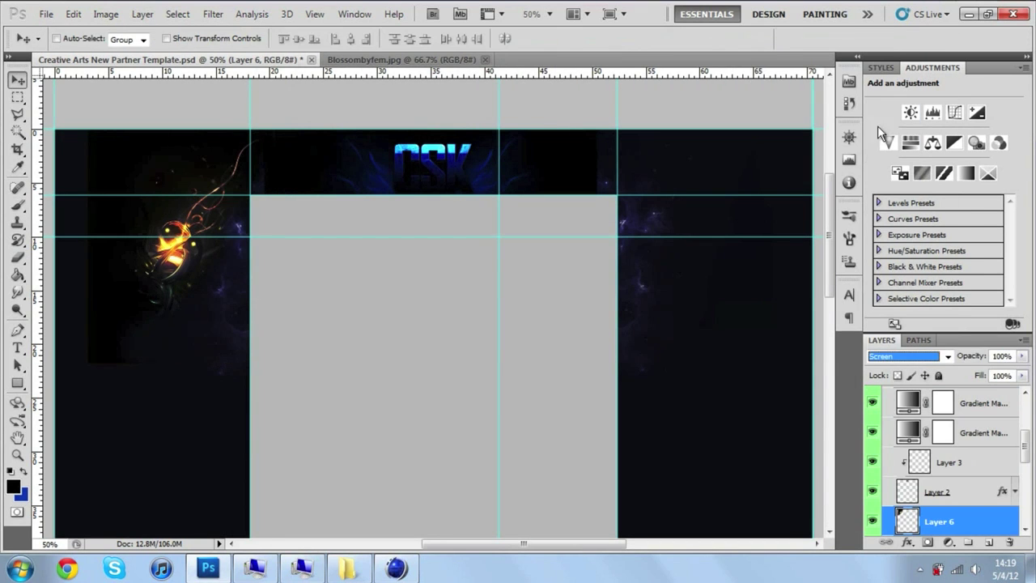
click(105, 14)
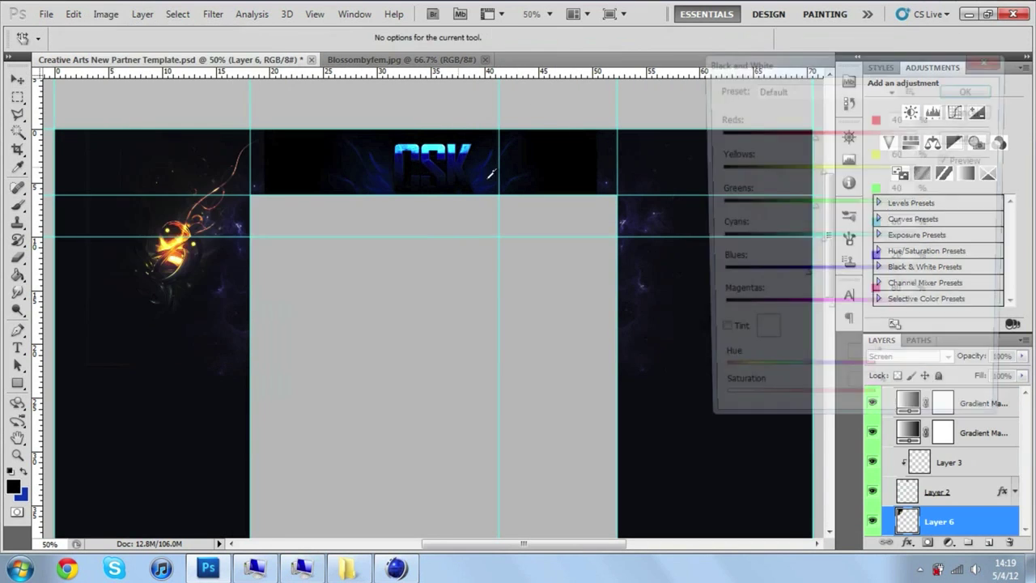
click(277, 173)
click(866, 104)
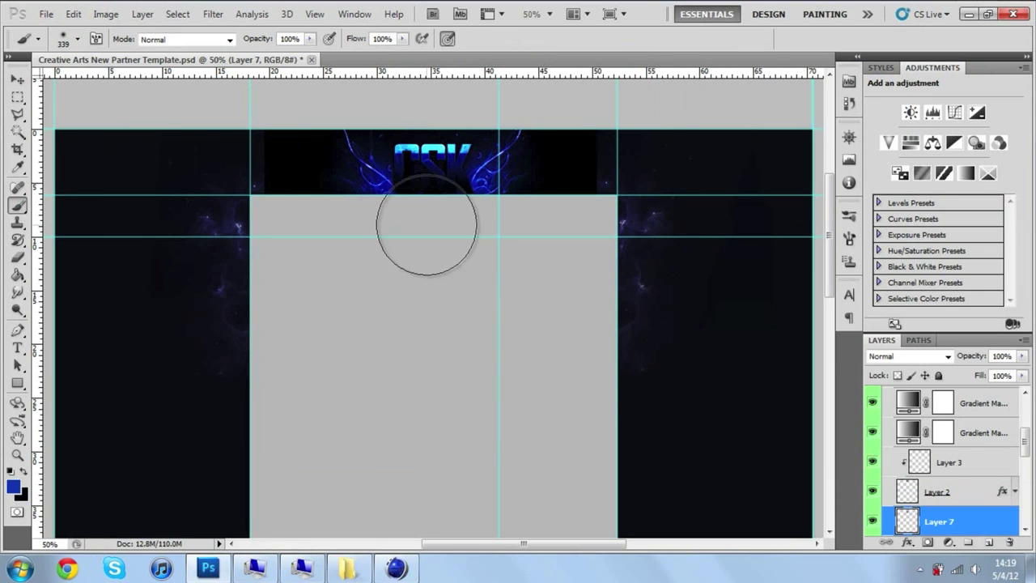
Move Layer 7 above Layer 3 and set it to Soft Light.
key(ctrl+bracketright)
click(909, 356)
click(890, 201)
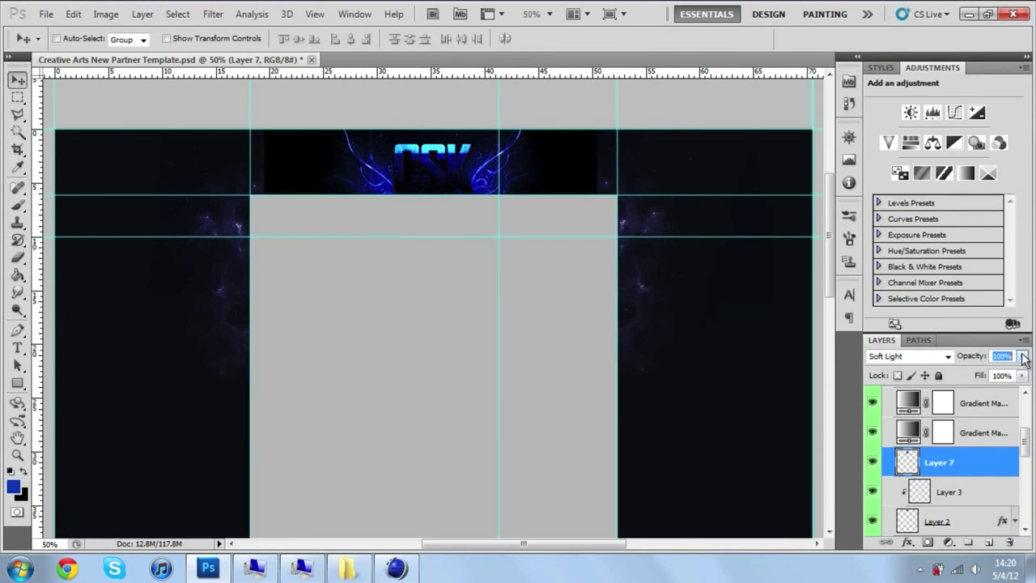
Place Comp 1_00000.png into the template scaled to about 38.88%, then close it.
click(46, 14)
click(61, 33)
drag(893, 113, 893, 202)
double_click(652, 105)
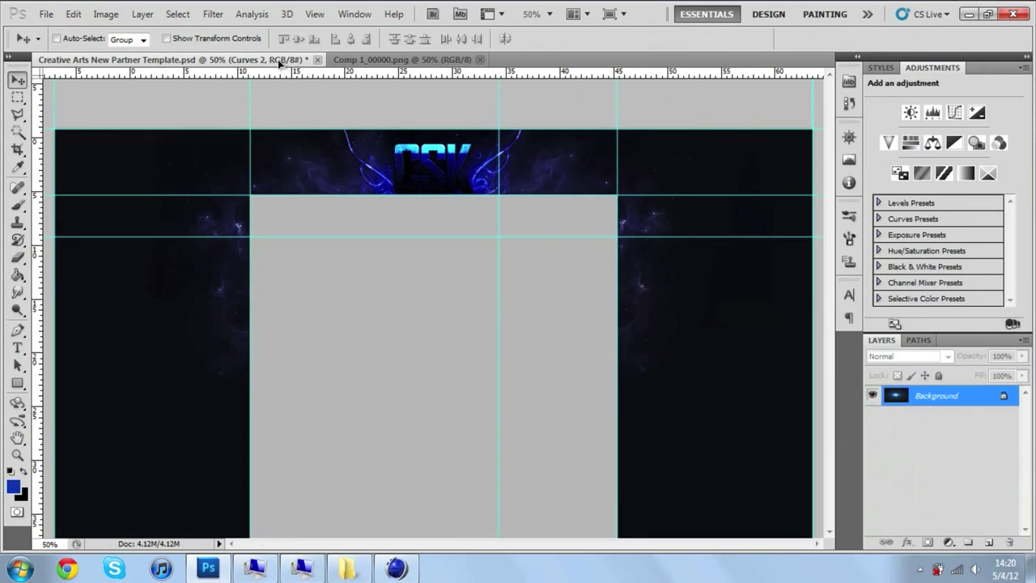
drag(279, 63, 368, 282)
key(ctrl+t)
drag(301, 220, 499, 143)
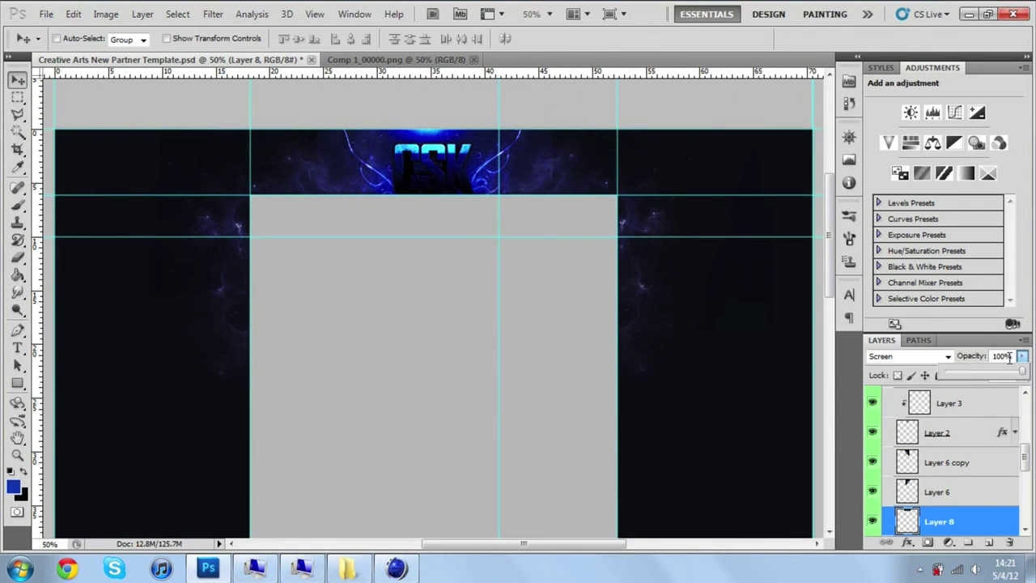
click(473, 60)
click(46, 14)
click(60, 32)
Open textureblauw1tf1.jpg and copy the blue texture into the template.
scroll(731, 191, down, 5)
scroll(730, 191, down, 5)
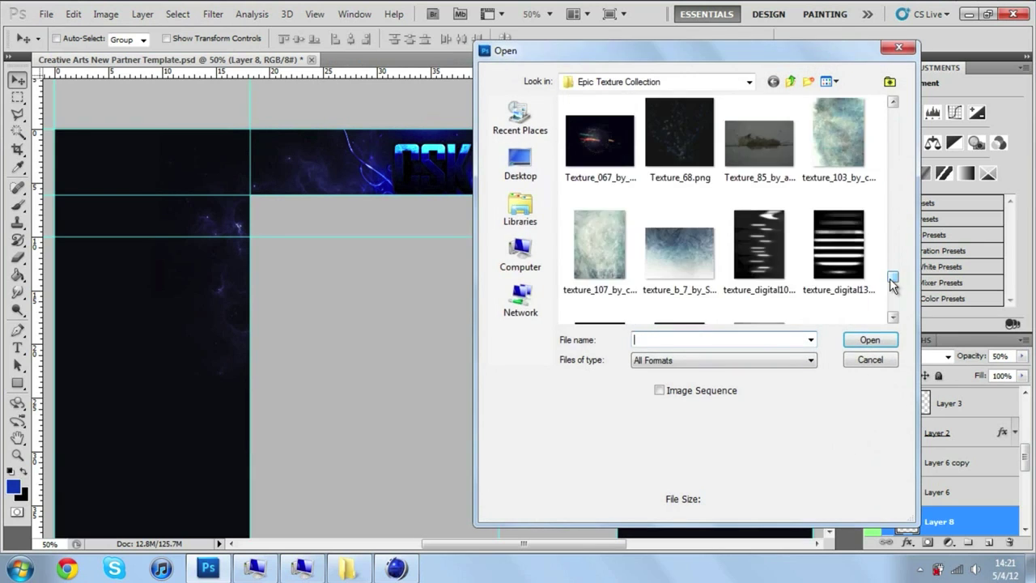
click(731, 191)
double_click(731, 191)
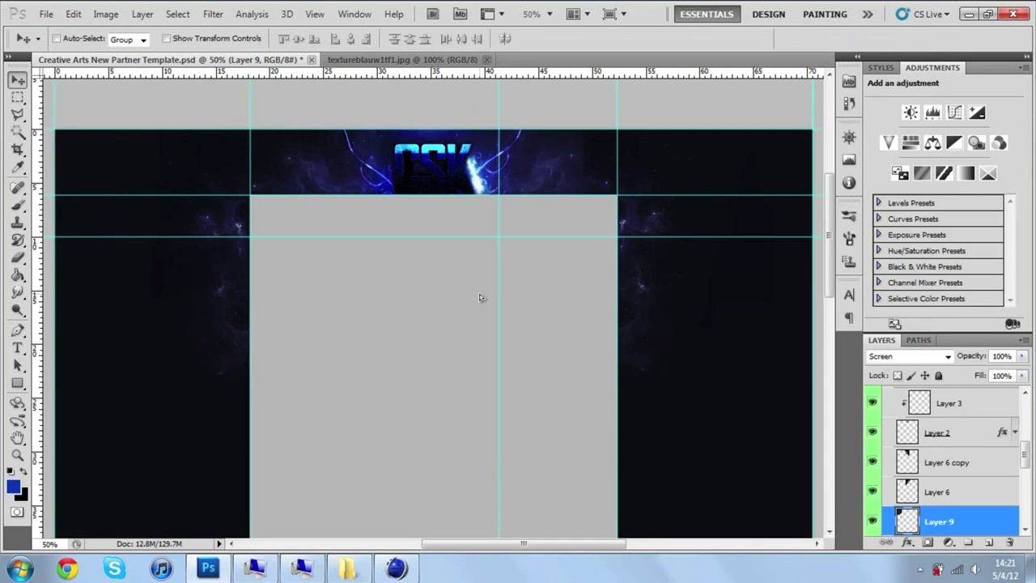
click(73, 14)
click(446, 289)
Open the 1 (5).png flame and turn it grey-blue with Black & White.
key(ctrl+o)
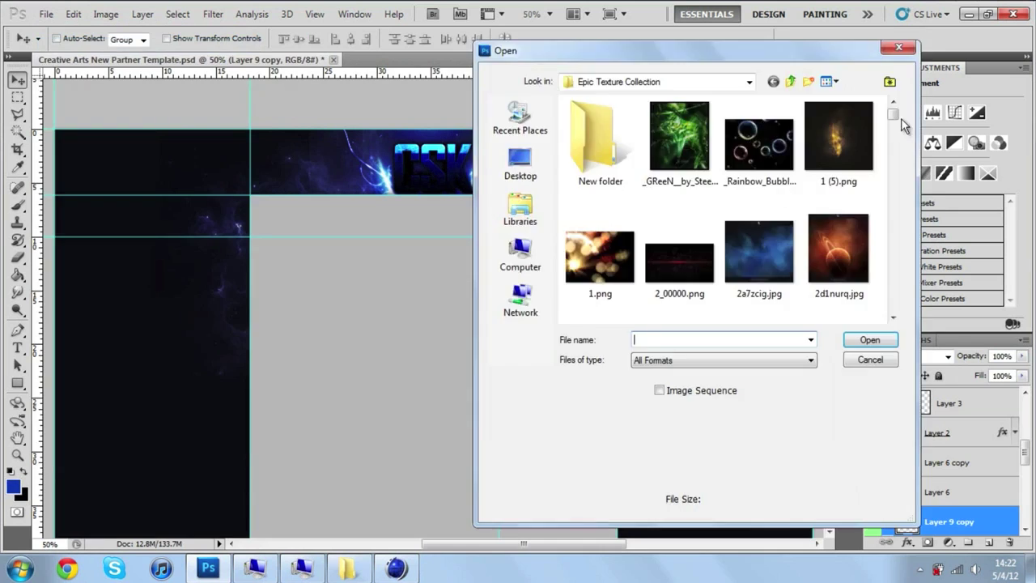
click(103, 14)
click(980, 86)
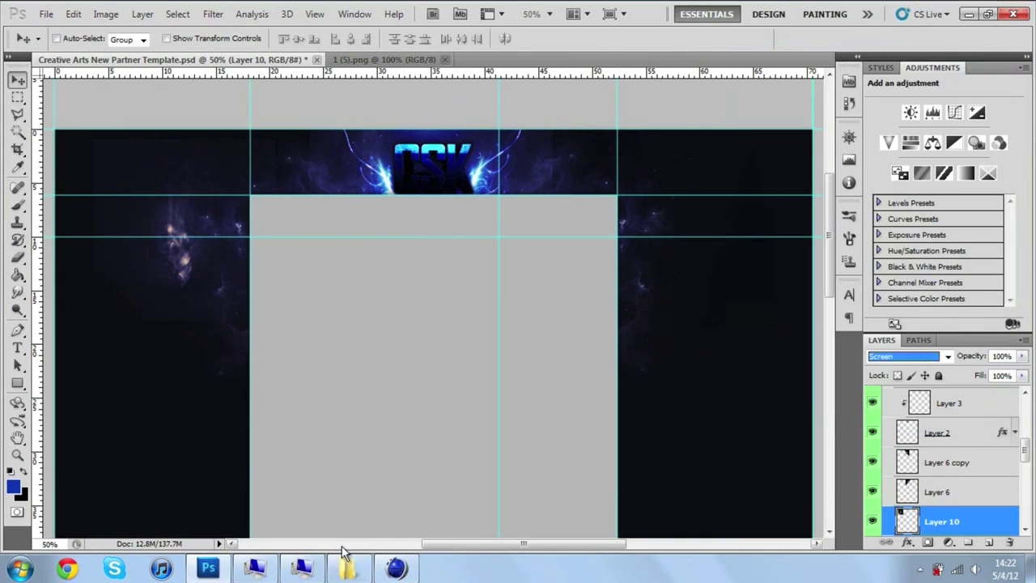
Open the 38.png flame image and bring up its image adjustments.
key(ctrl+o)
scroll(903, 217, down, 5)
mouse_move(903, 217)
mouse_down()
mouse_move(904, 314)
mouse_move(899, 142)
mouse_move(892, 167)
mouse_up()
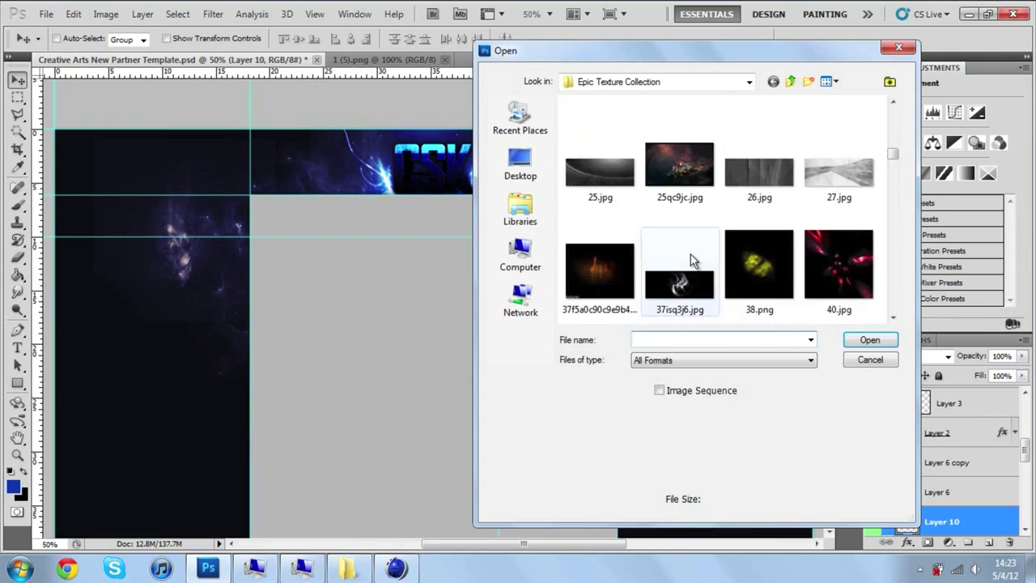
double_click(674, 288)
click(105, 14)
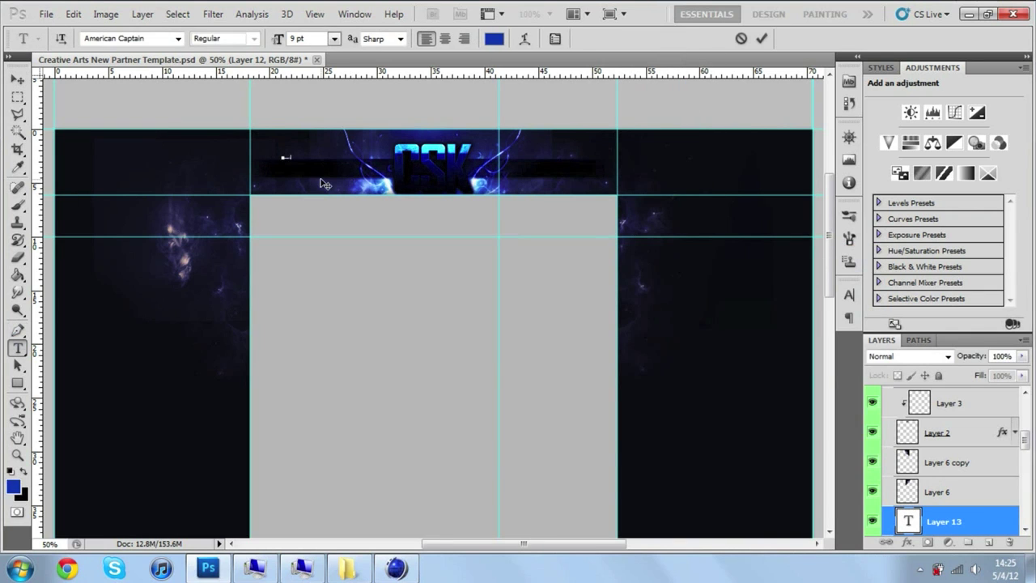
Make the 'CHECK OUT DESIGNER' label white in a blocky font.
click(498, 39)
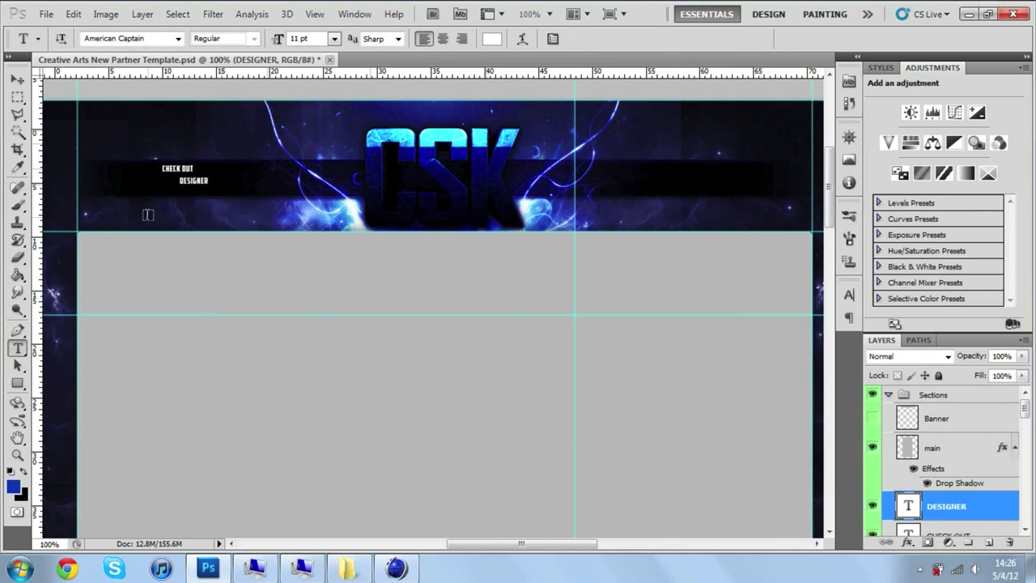
double_click(185, 175)
click(178, 38)
scroll(283, 132, up, 2)
click(207, 83)
key(ctrl+Return)
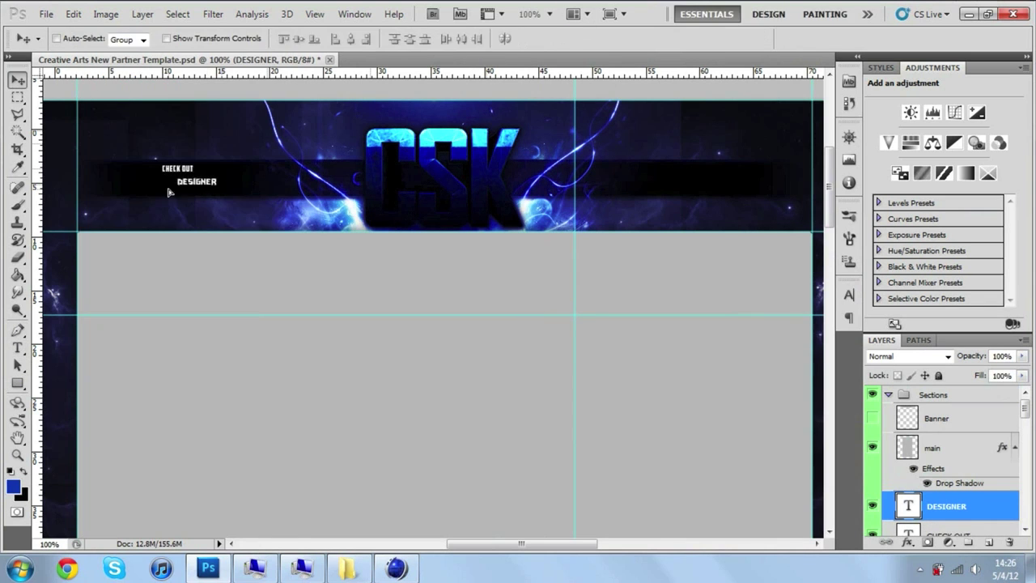
Colour DESIGNER blue and give it a Gradient Overlay layer style.
click(493, 38)
click(1005, 235)
double_click(971, 506)
click(484, 469)
key(Return)
Duplicate the CHECK OUT label pair for MACHINIMA and move it toward the banner's right side.
shift+click(950, 471)
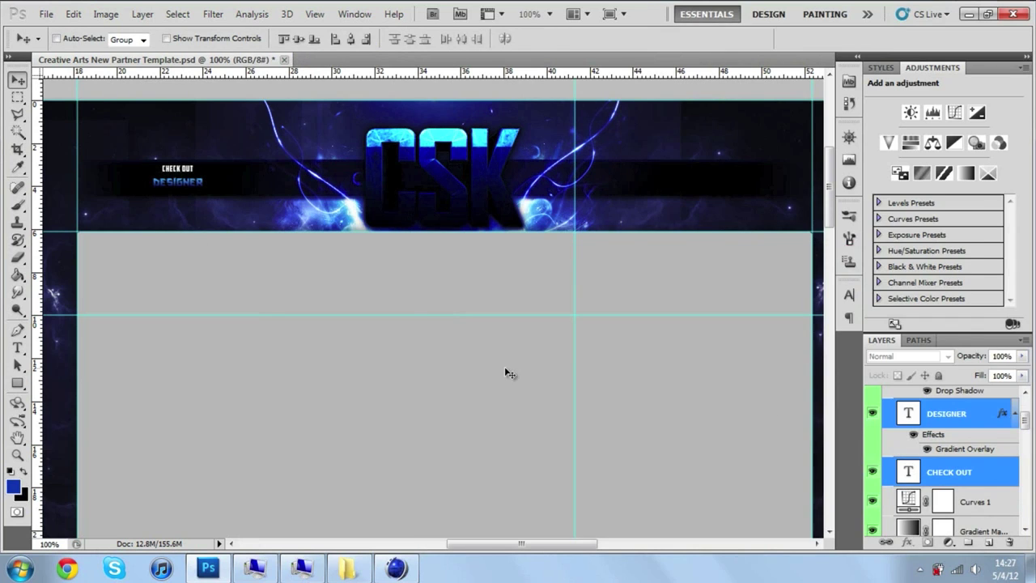
key(ctrl+j)
click(240, 183)
text(MACHINIMA)
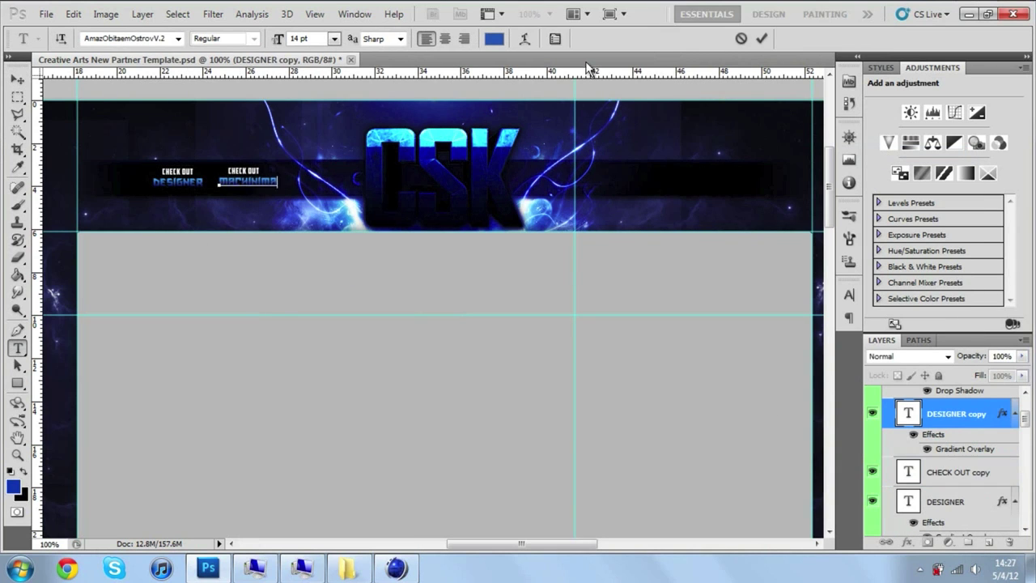
shift+click(957, 472)
right_click(957, 472)
key(v)
drag(310, 229, 440, 222)
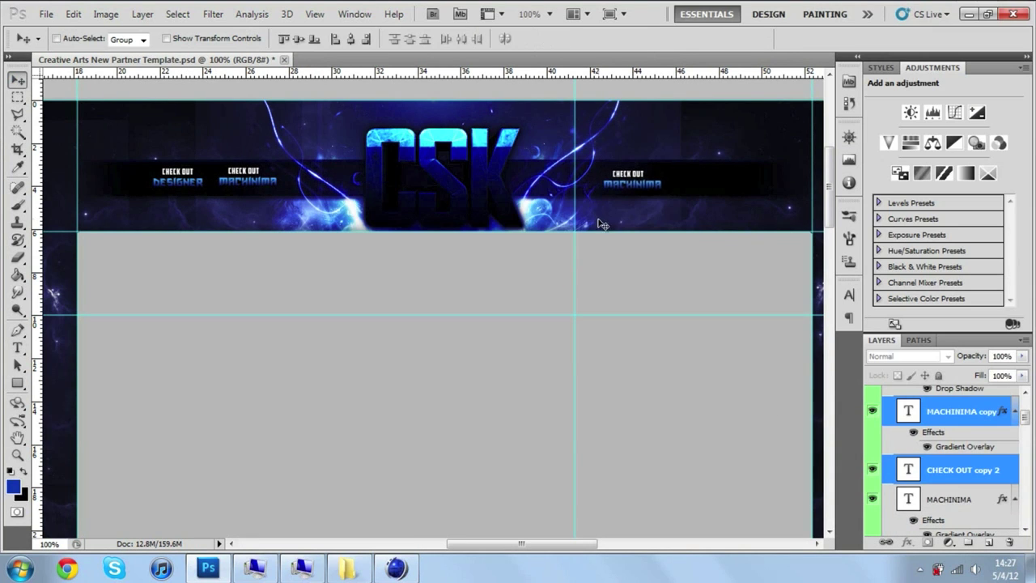
Duplicate the label pair again for OBEY and TWITTER, shifting each copy further right.
double_click(615, 187)
text(OBEY)
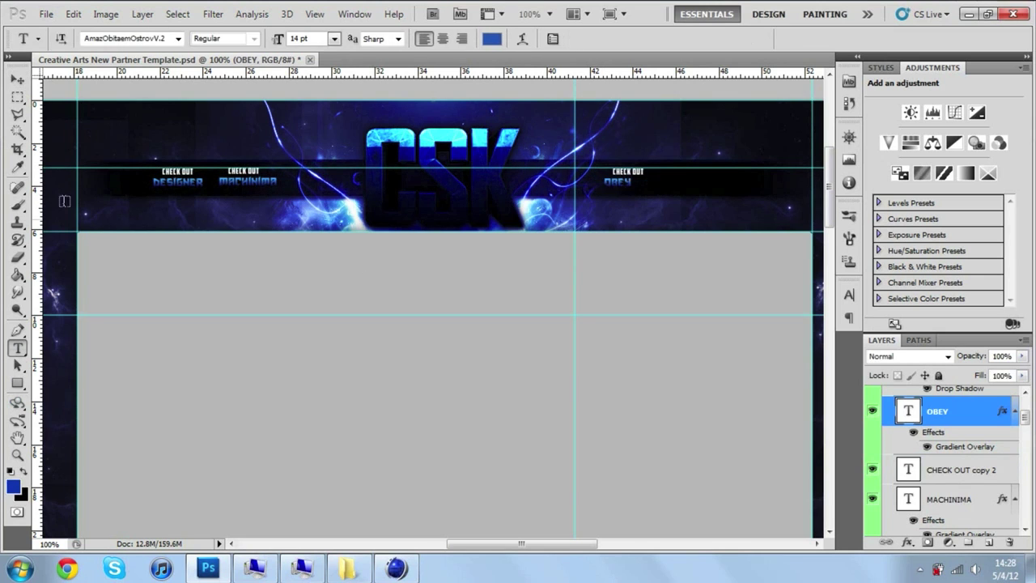
shift+click(963, 469)
right_click(963, 469)
click(914, 68)
drag(647, 193, 708, 192)
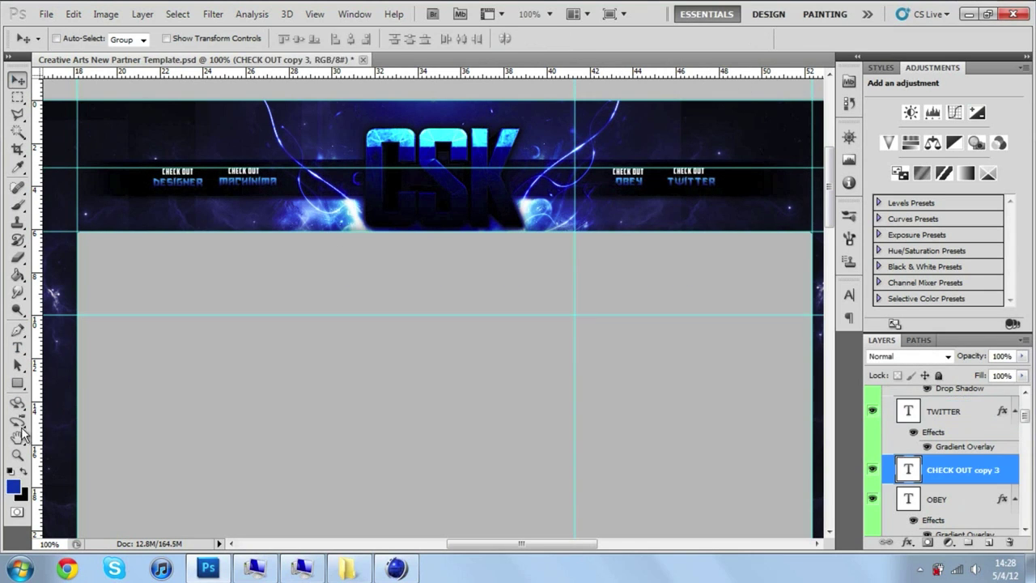
key(ctrl+minus)
click(941, 487)
scroll(827, 267, up, 2)
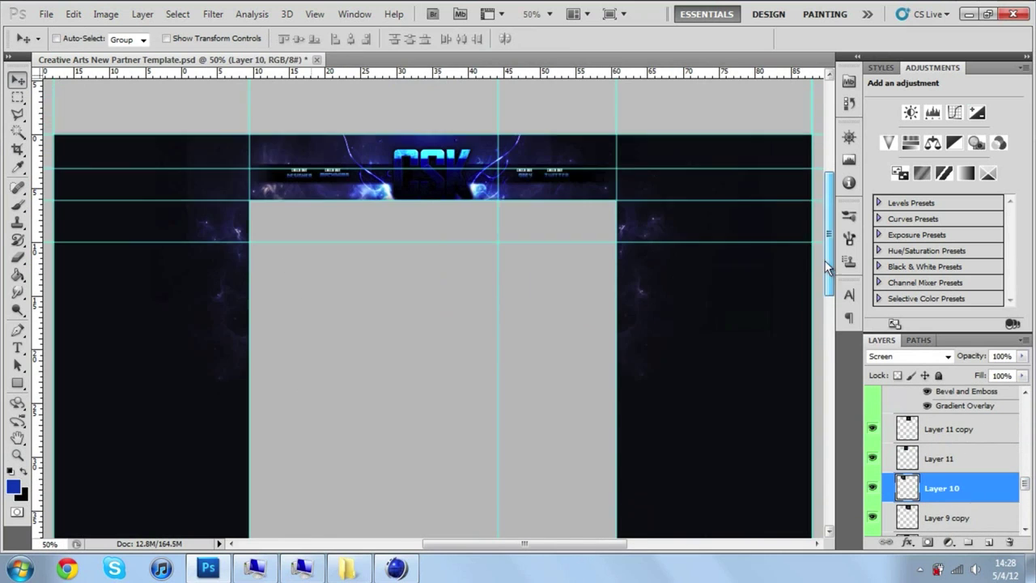
Duplicate the Layer 10 glow and flip the copy horizontally.
scroll(827, 267, up, 1)
key(ctrl+t)
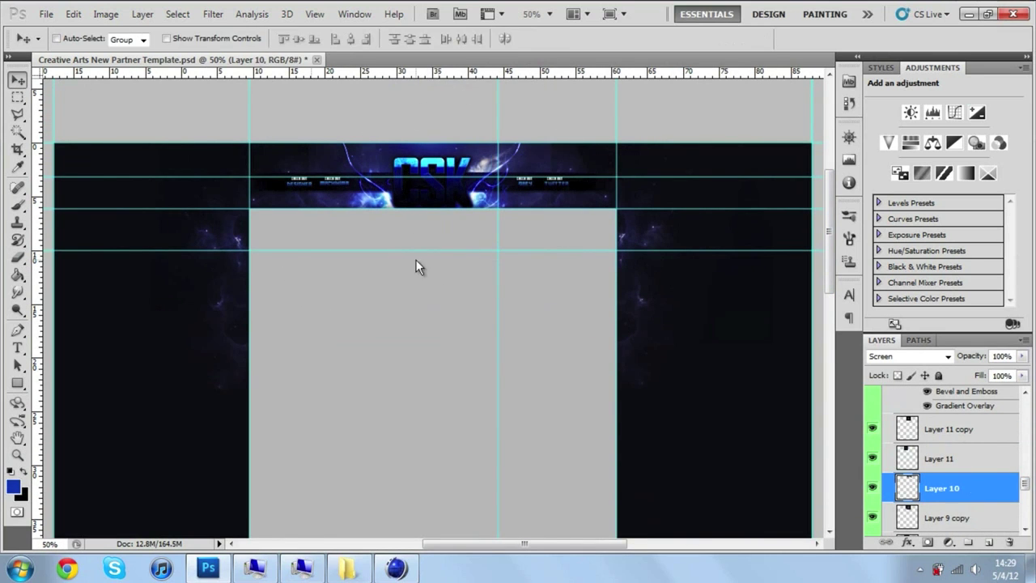
key(ctrl+j)
click(72, 14)
click(335, 460)
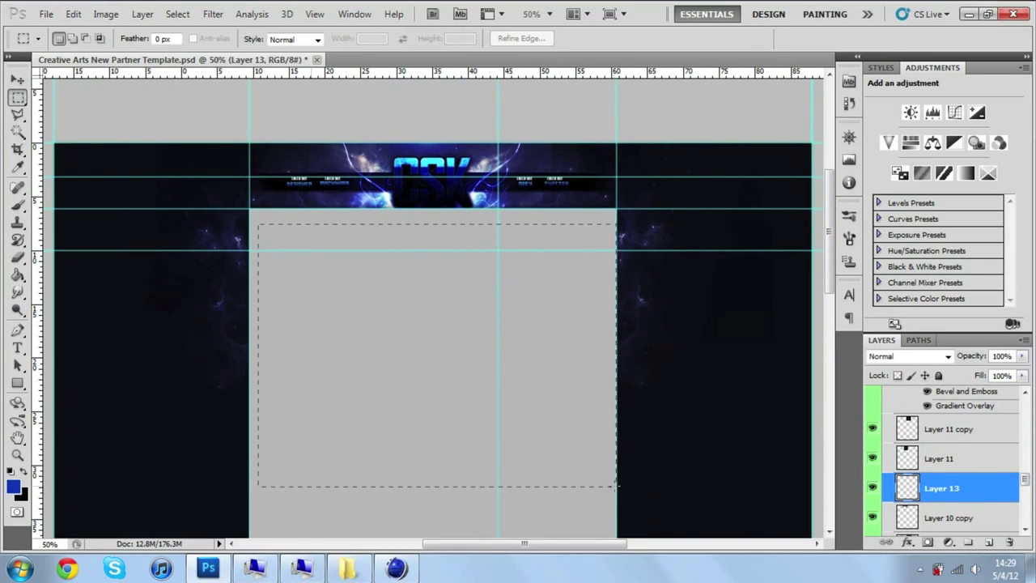
Fill the main panel area black and render a blue Knoll Light Factory flare.
click(213, 14)
click(392, 327)
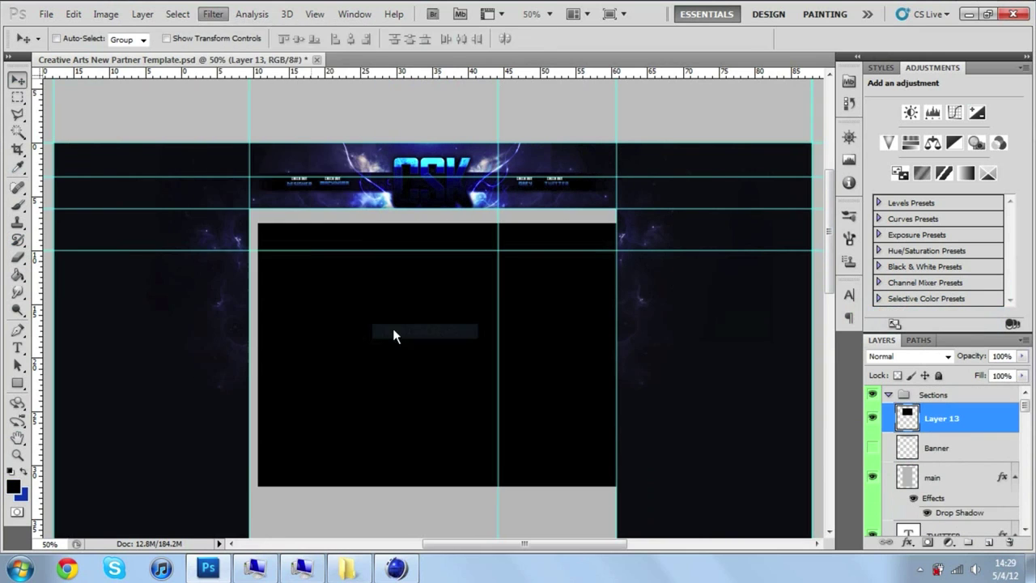
click(847, 498)
key(Return)
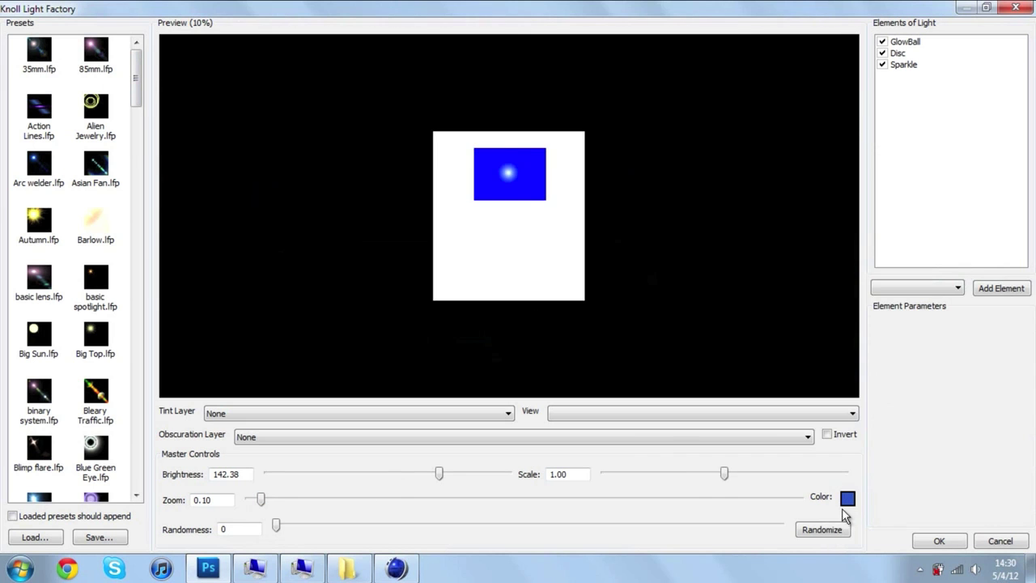
key(Return)
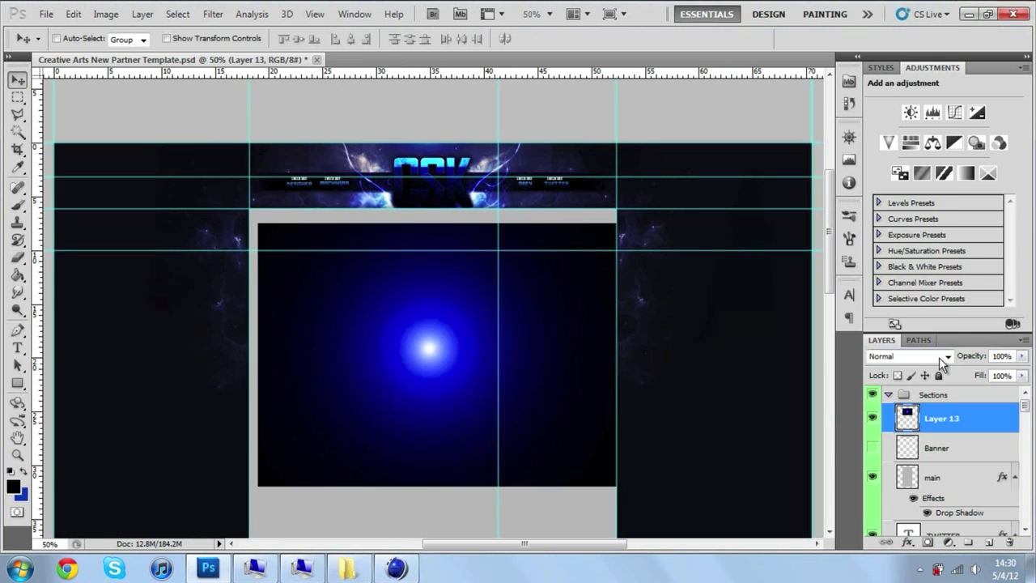
Squash the flare into a thin horizontal light streak.
key(ctrl+t)
drag(356, 289, 424, 341)
scroll(437, 176, up, 2)
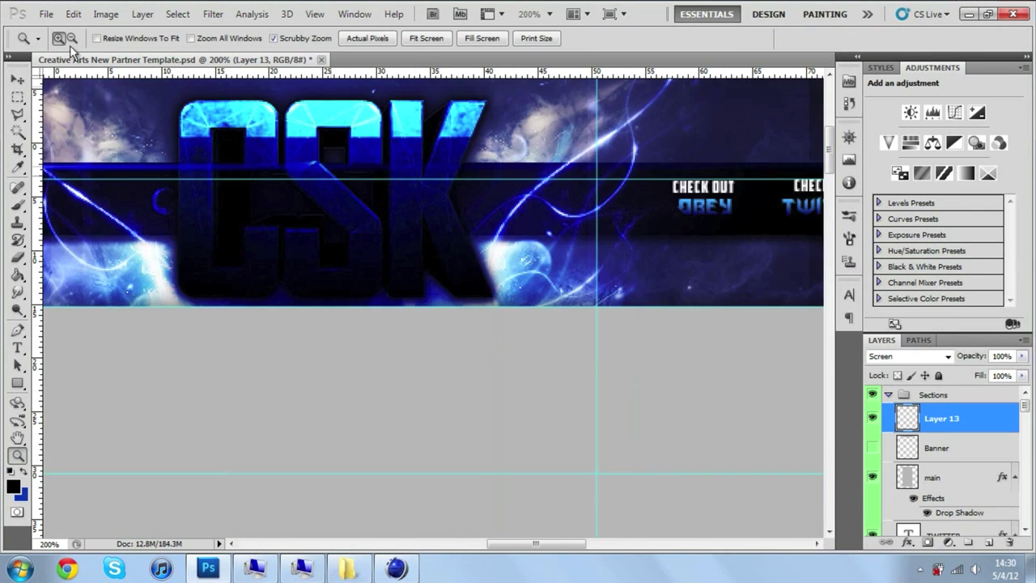
key(ctrl+t)
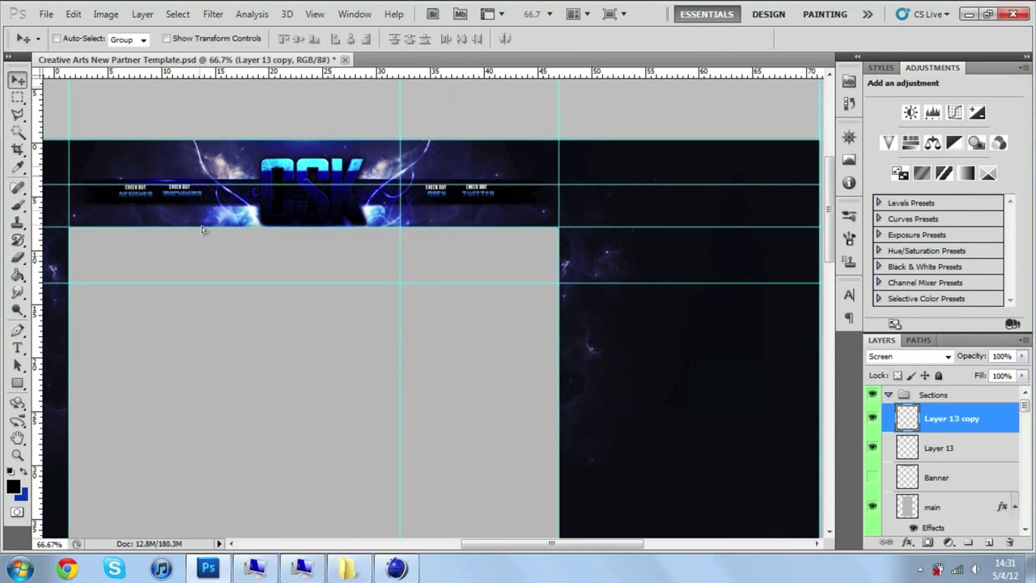